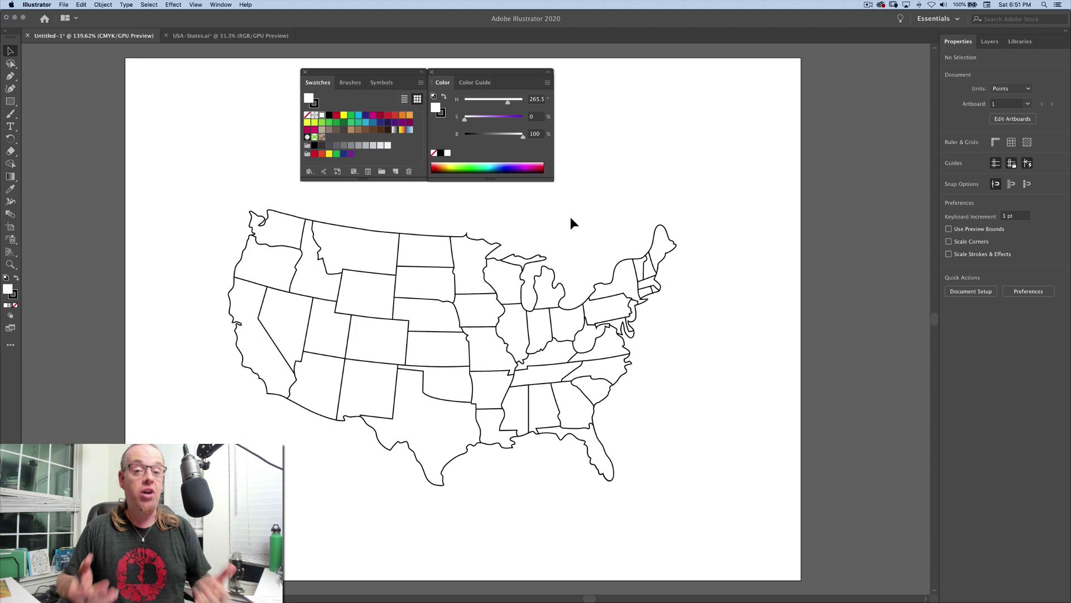
# Select the whole states map, fill it light green and make all state borders white.
pyautogui.moveTo(199, 183); pyautogui.dragTo(749, 511)
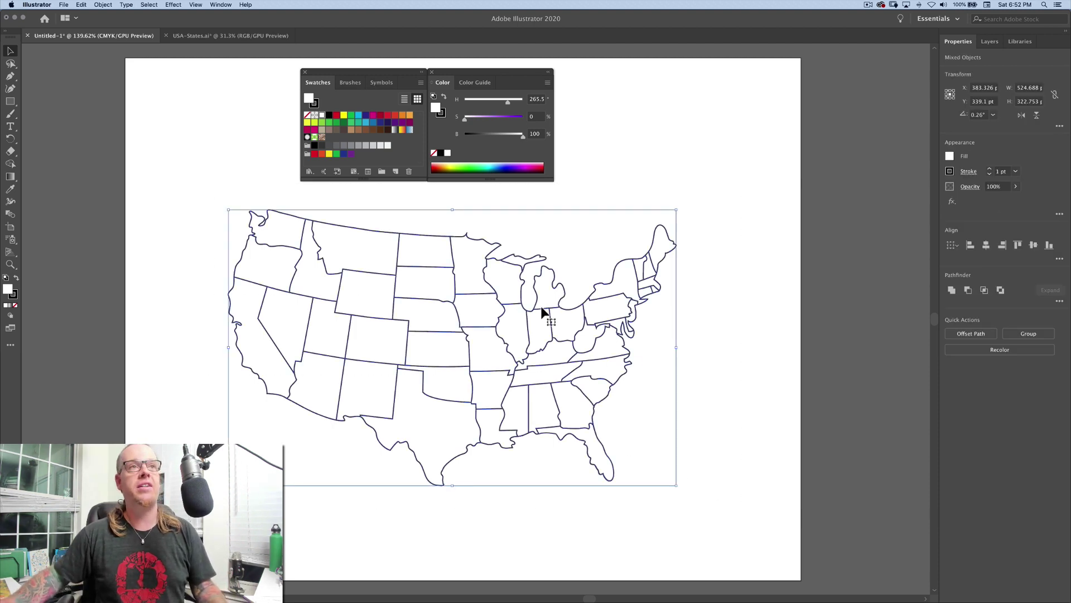
pyautogui.click(322, 123)
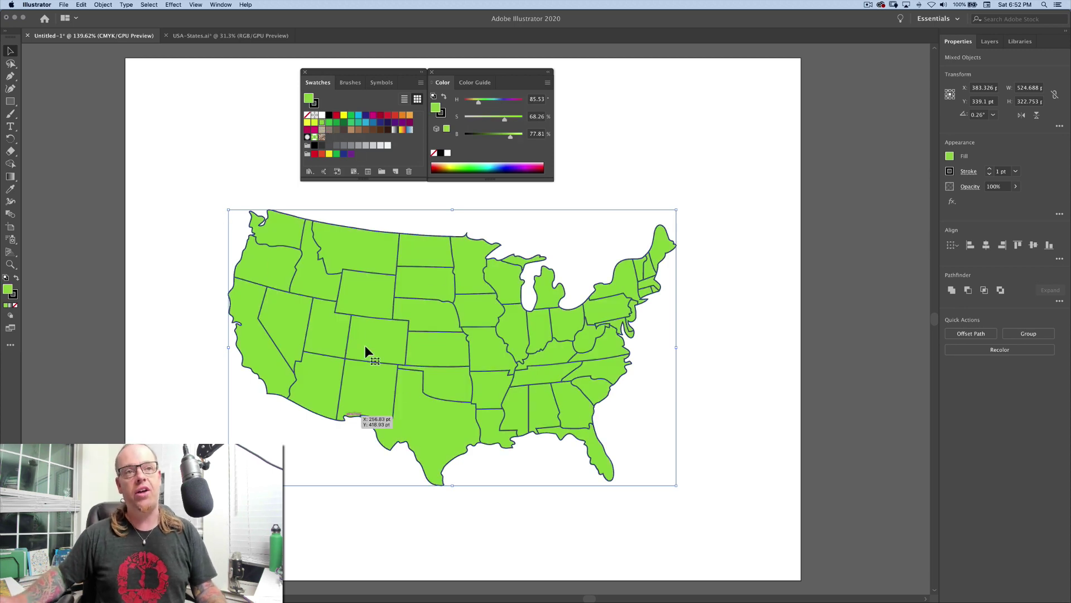
pyautogui.click(15, 296)
pyautogui.click(323, 115)
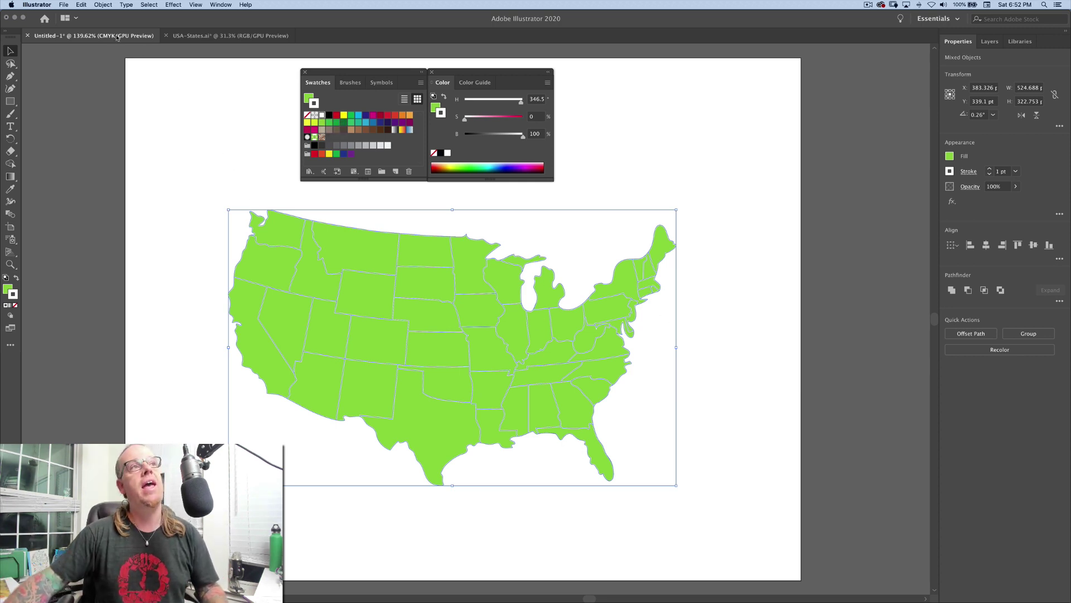
pyautogui.click(82, 5)
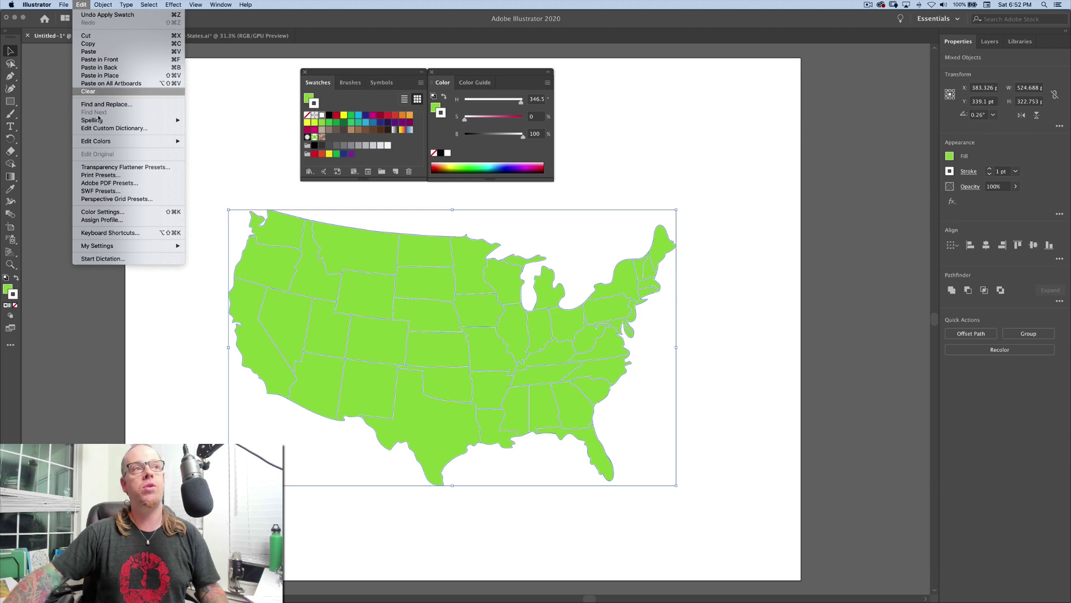
pyautogui.moveTo(168, 141)
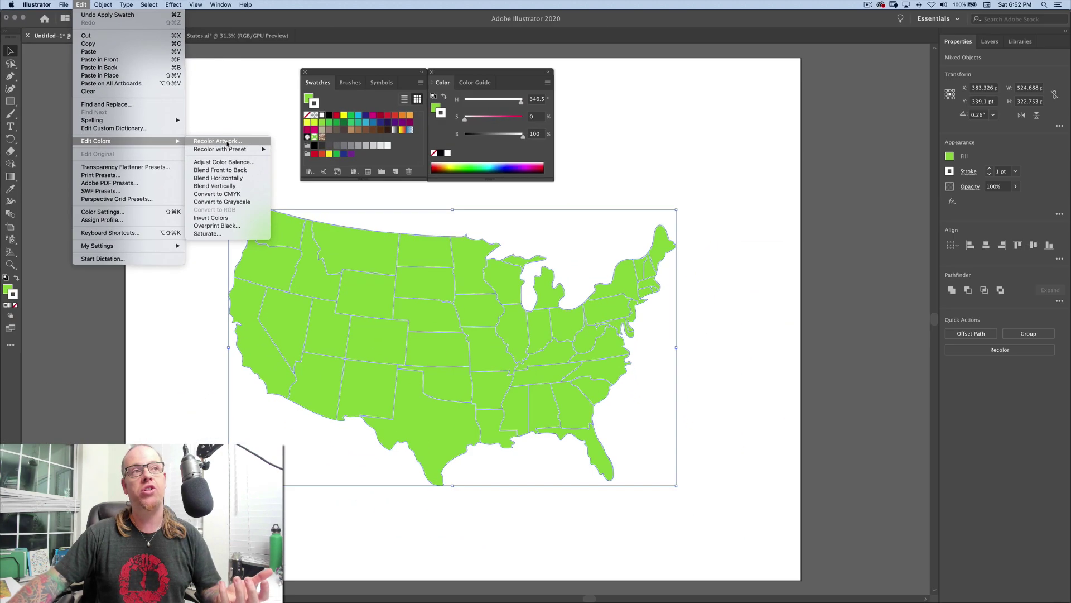
pyautogui.click(485, 314)
pyautogui.moveTo(630, 163); pyautogui.dragTo(547, 178)
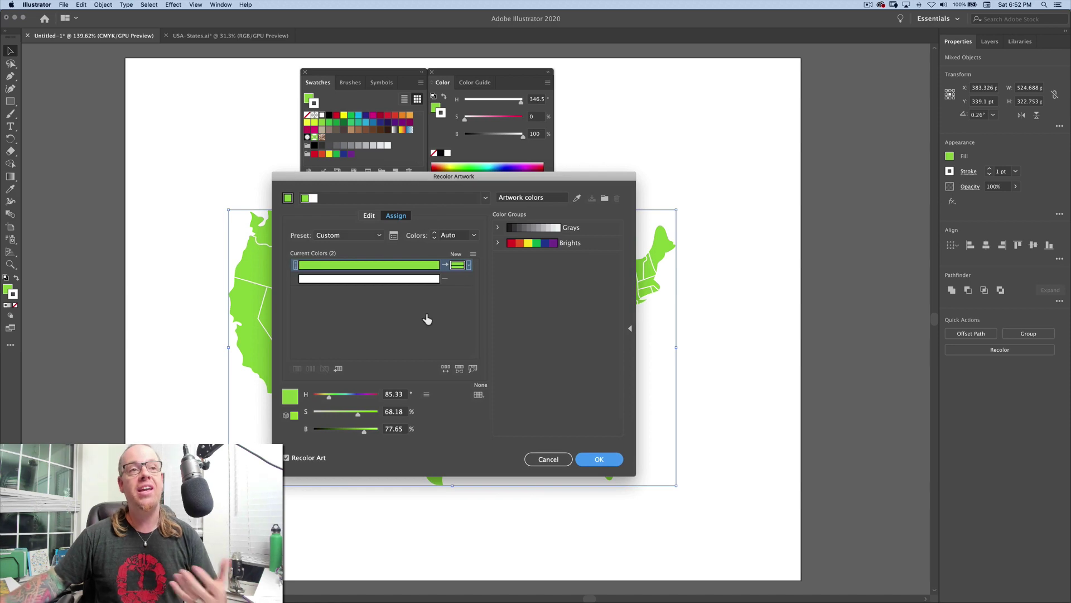
pyautogui.click(545, 461)
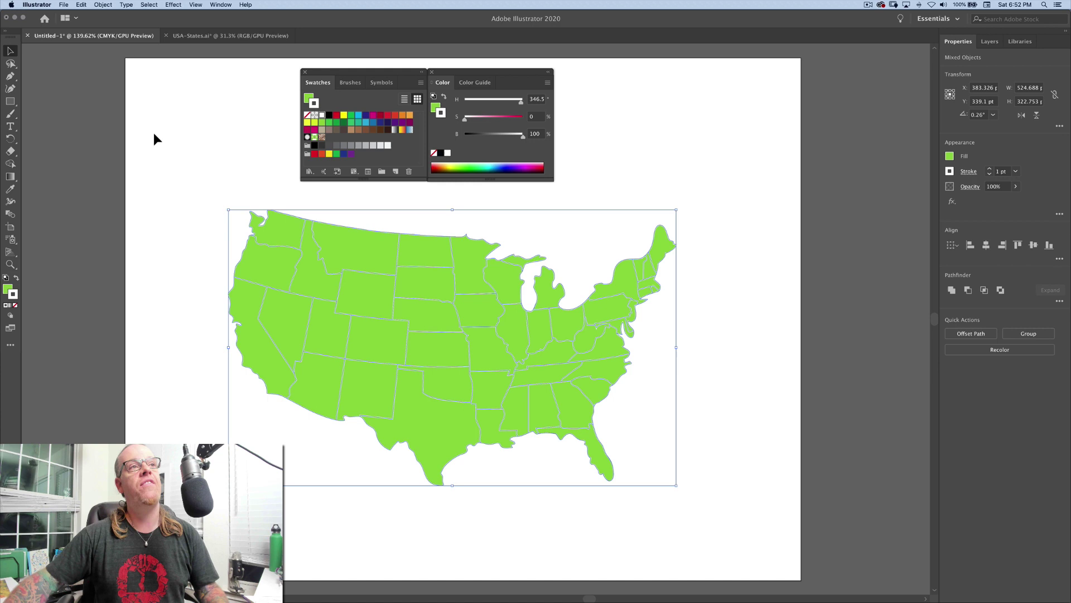
# Deselect, lasso the central states from Texas up to the Dakotas, and bring up the Window menu.
pyautogui.click(228, 362)
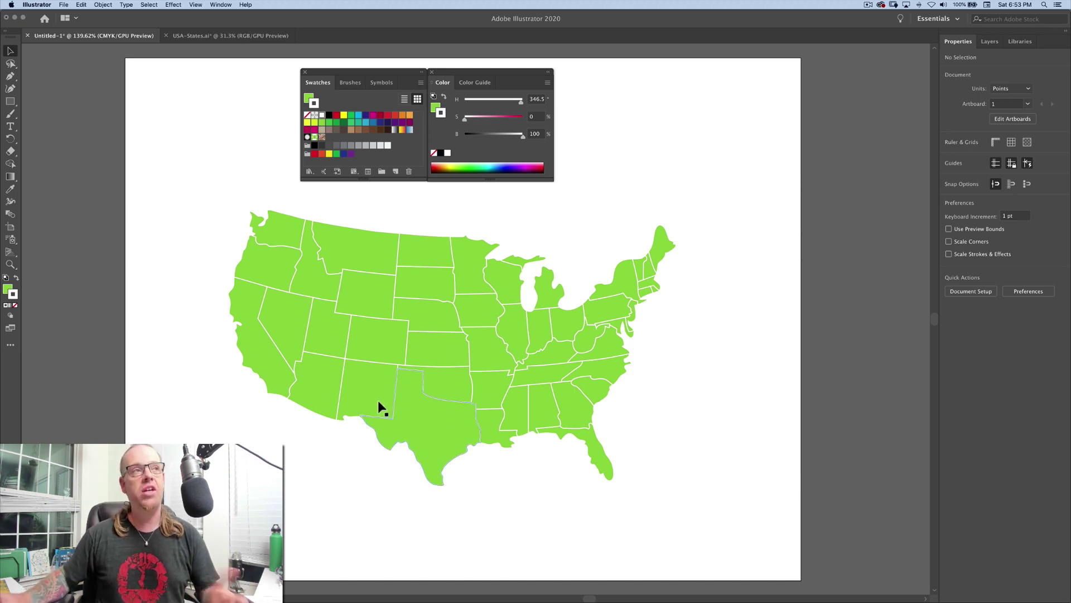
pyautogui.click(10, 65)
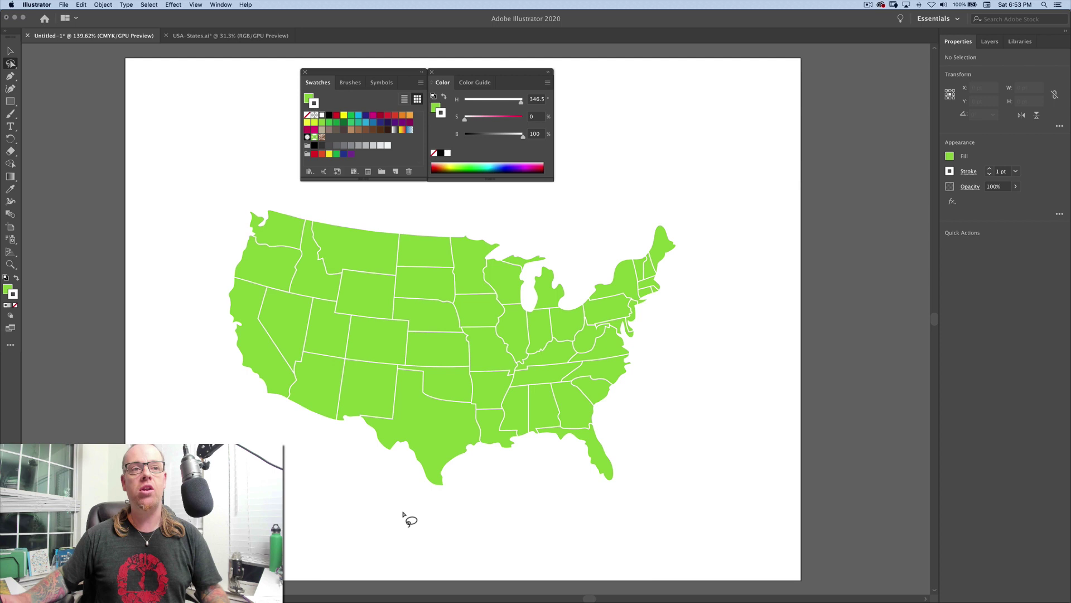
pyautogui.moveTo(402, 510)
pyautogui.mouseDown()
pyautogui.moveTo(426, 352)
pyautogui.moveTo(419, 293)
pyautogui.moveTo(437, 282)
pyautogui.moveTo(464, 507)
pyautogui.moveTo(454, 521)
pyautogui.moveTo(397, 511)
pyautogui.mouseUp()
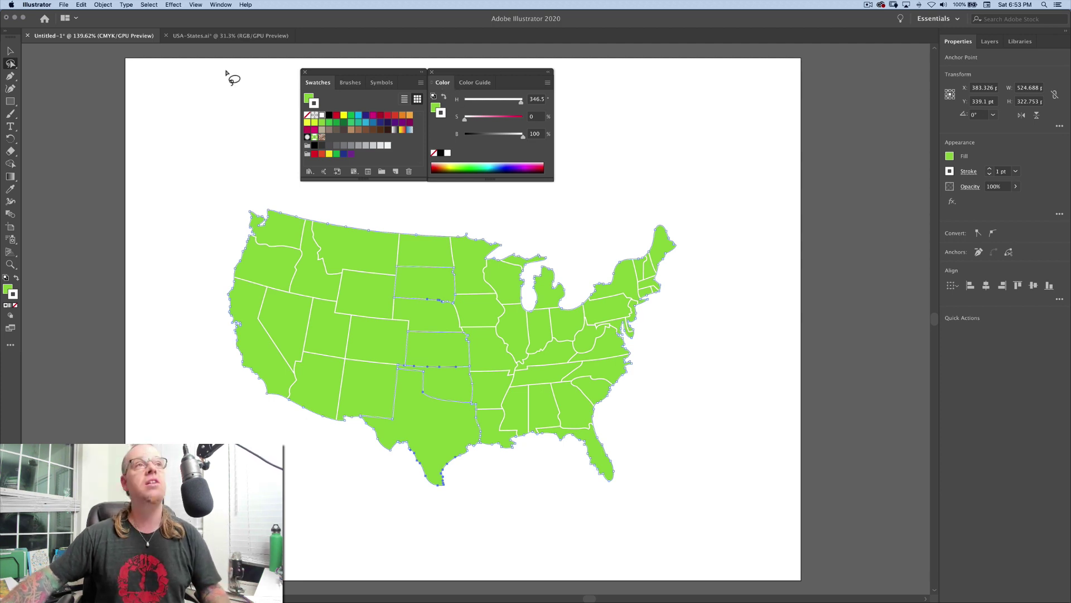
pyautogui.click(221, 5)
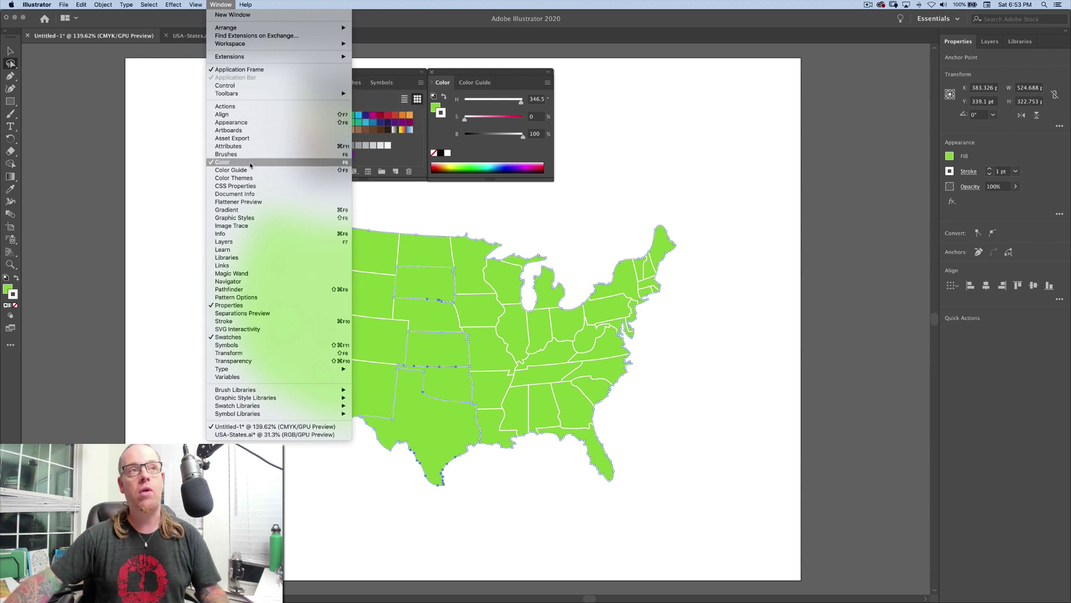
# Make the central states' green fill (HSB 85.53°, 68.26%, 77.81%) active and reveal the Color panel options.
pyautogui.click(220, 5)
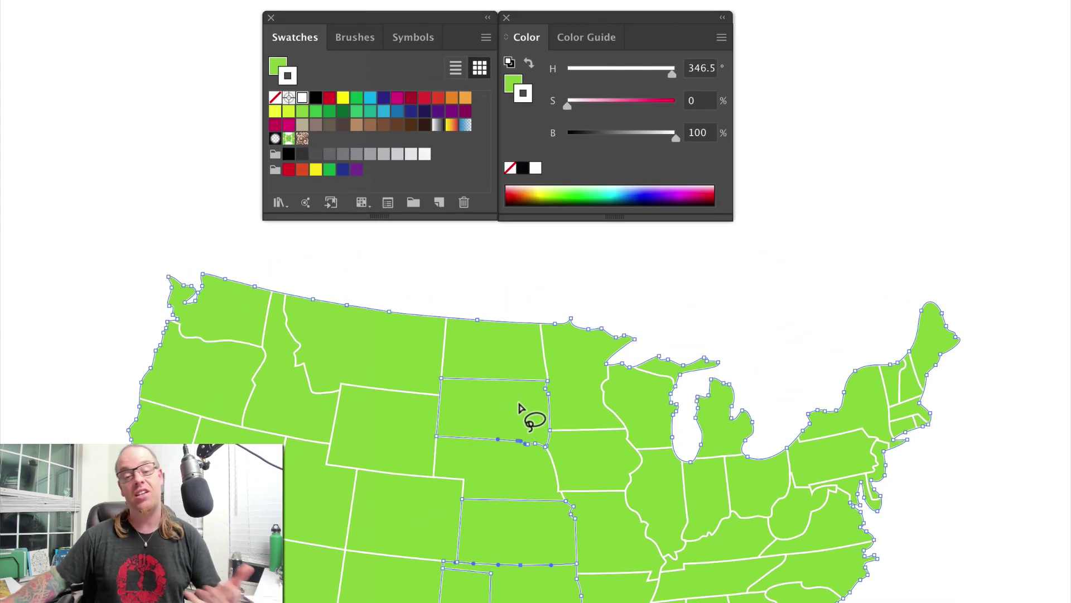
pyautogui.click(511, 84)
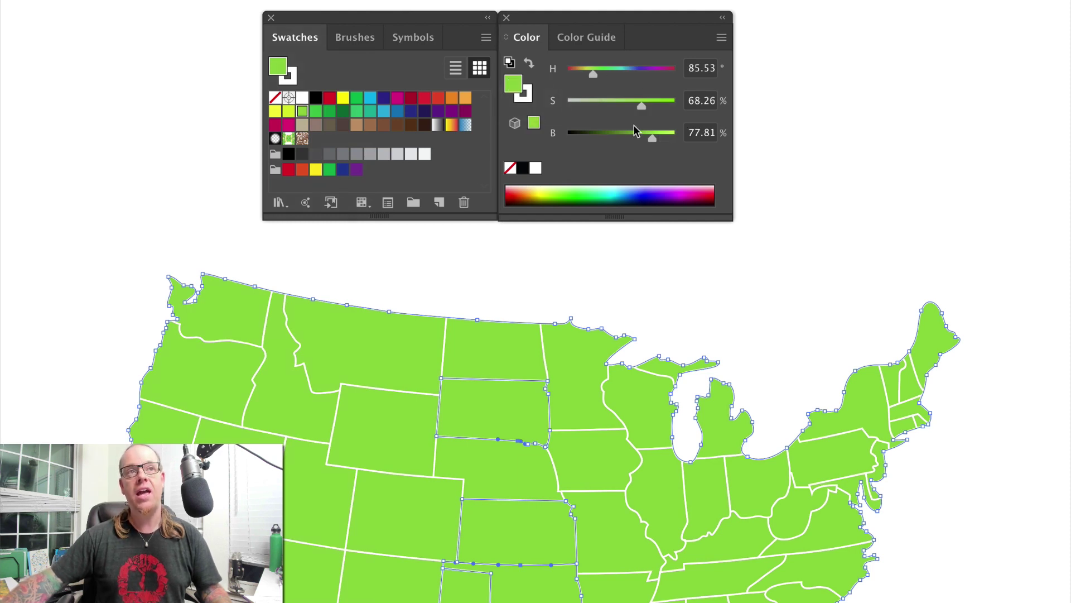
pyautogui.click(722, 38)
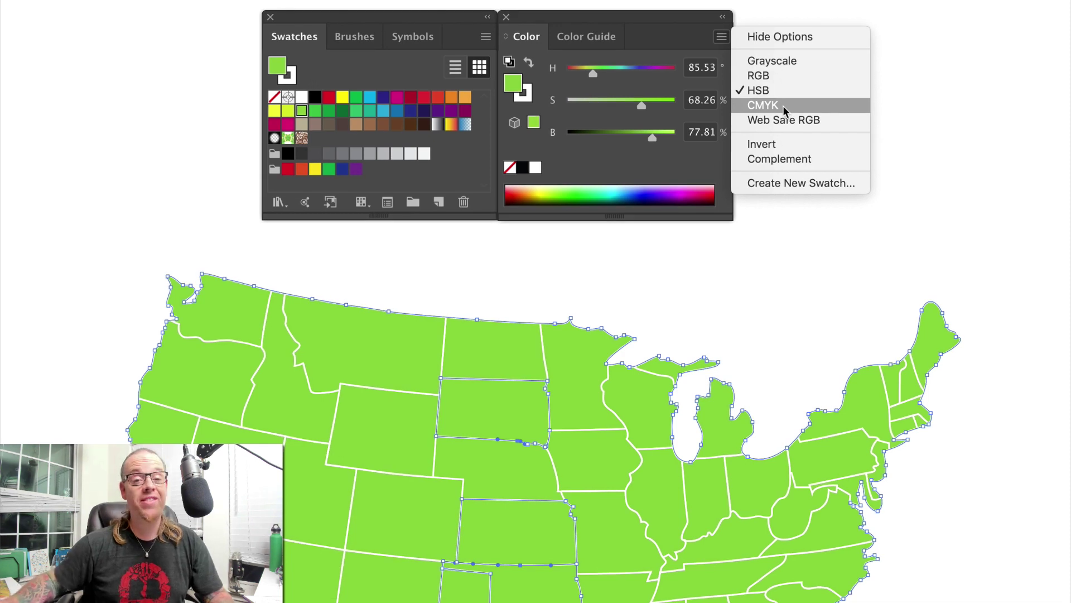
# Apply Complement to the selected central states' green fill.
pyautogui.click(818, 160)
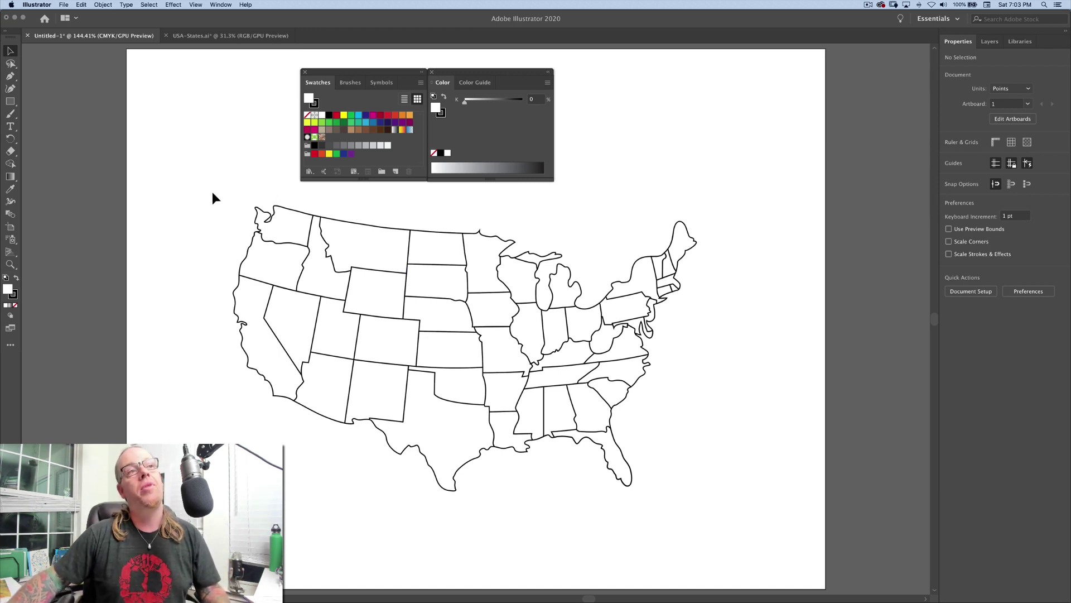
# Fill the entire outline map blue and set the state borders to white.
pyautogui.moveTo(216, 189); pyautogui.dragTo(771, 510)
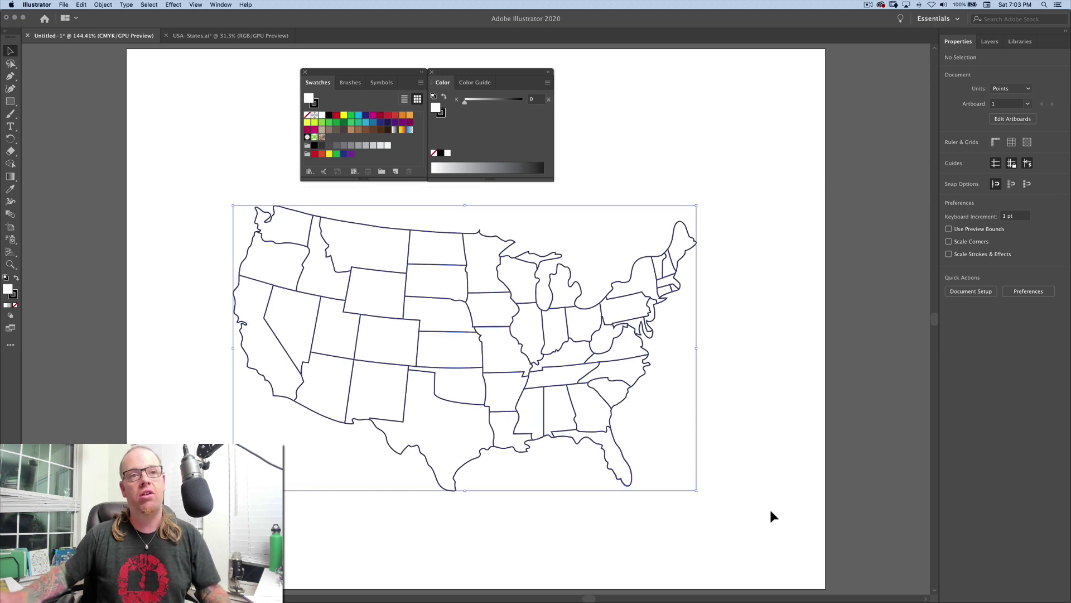
pyautogui.click(373, 123)
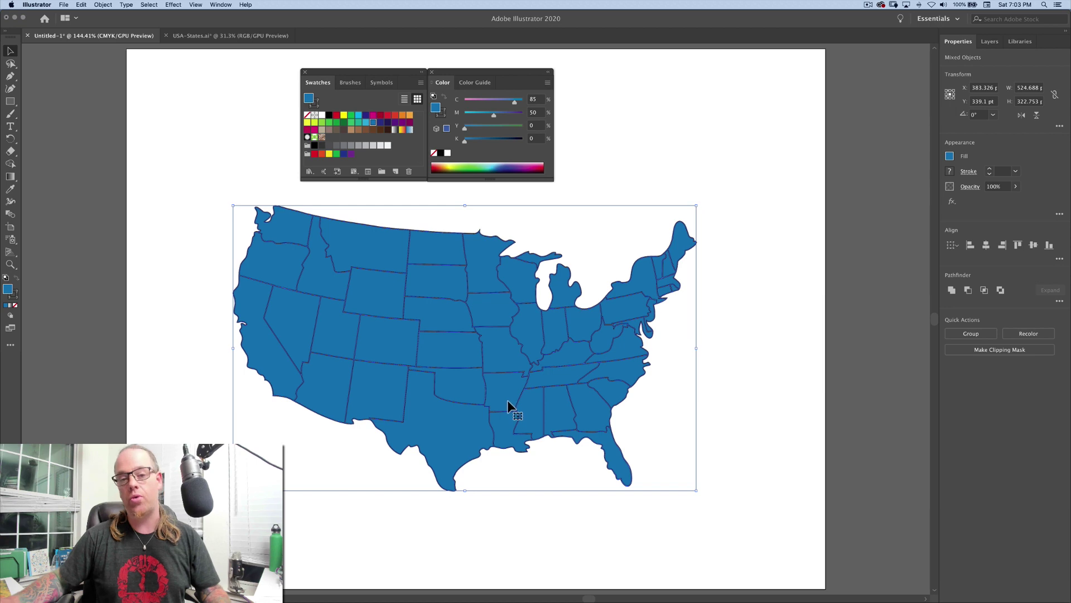
pyautogui.click(16, 298)
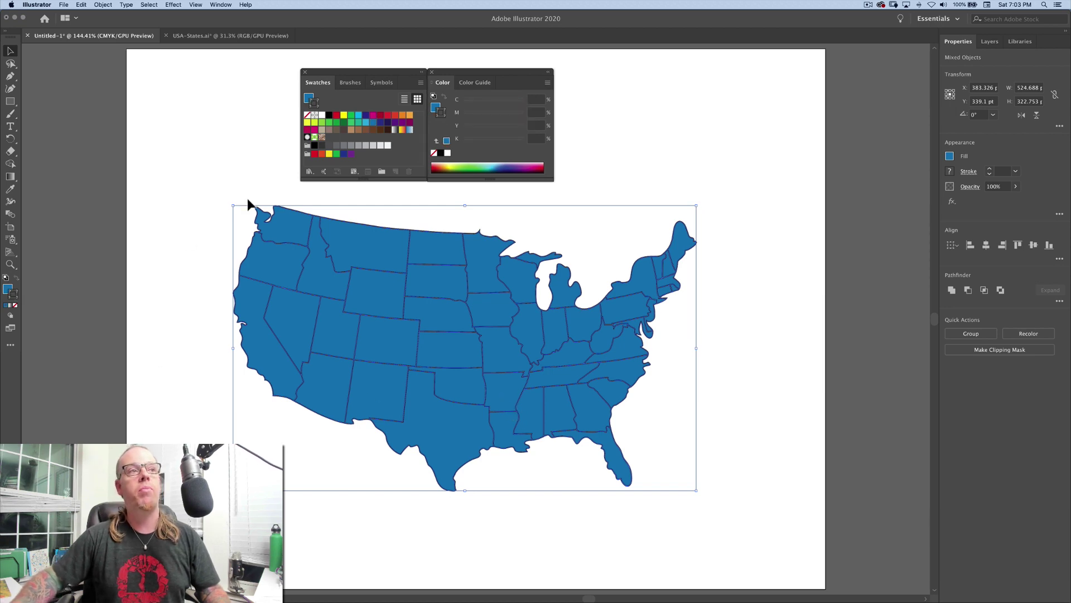
pyautogui.click(321, 115)
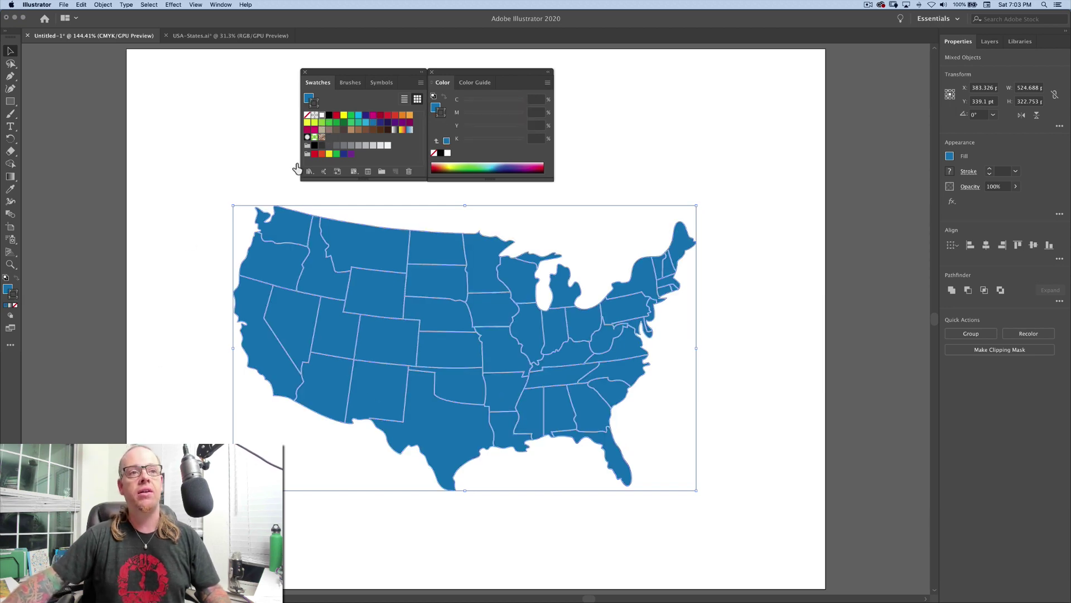
# Turn Texas, Oklahoma, Kansas and Nebraska the blue's complementary burnt orange.
pyautogui.click(182, 355)
pyautogui.click(436, 418)
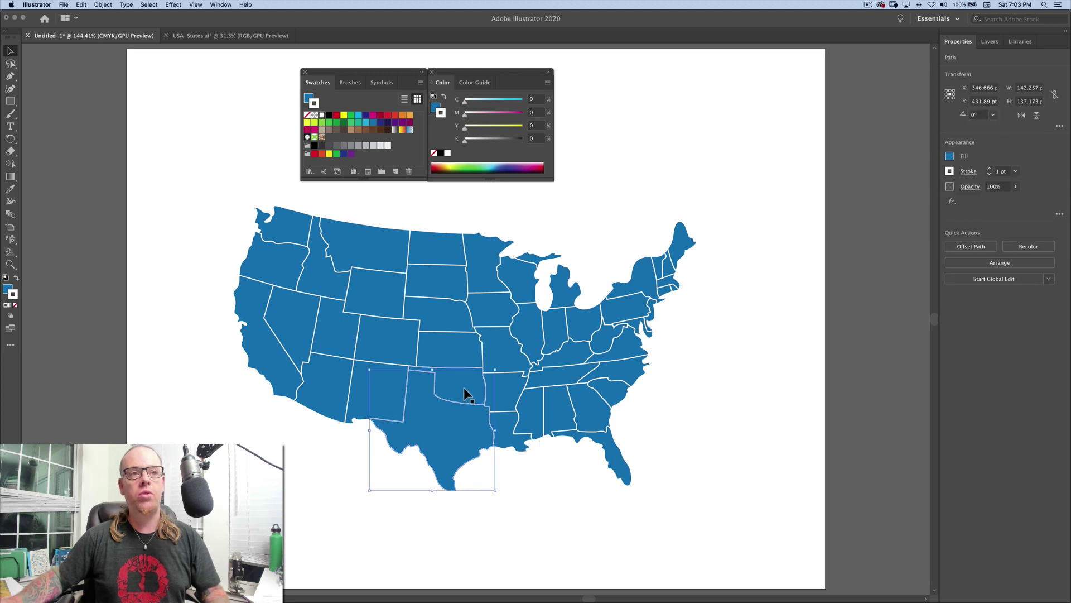
pyautogui.keyDown('shift'); pyautogui.click(454, 346); pyautogui.keyUp('shift')
pyautogui.keyDown('shift'); pyautogui.click(447, 325); pyautogui.keyUp('shift')
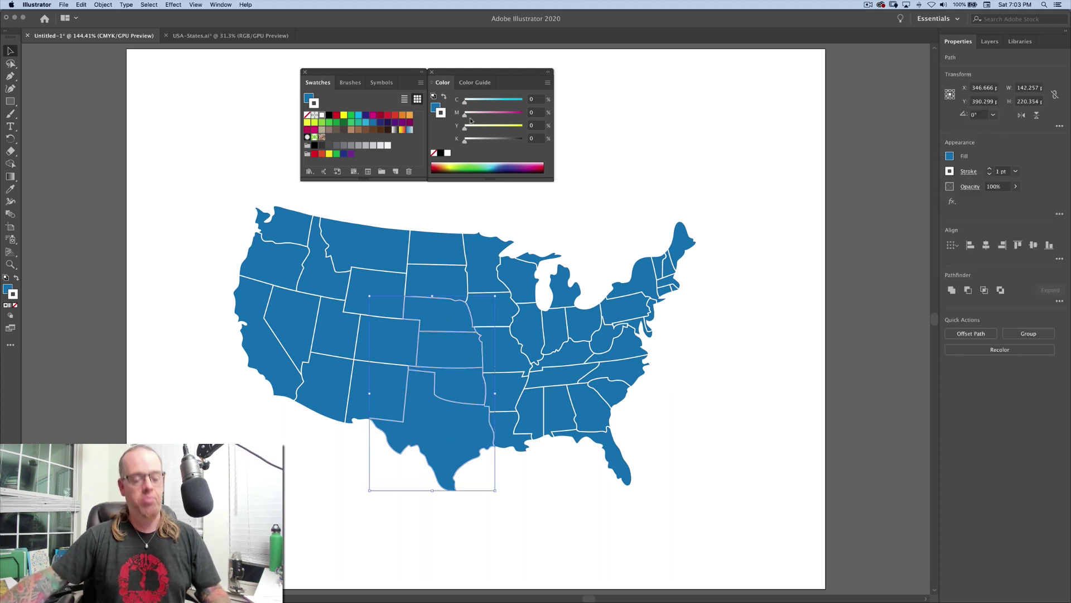
pyautogui.click(435, 106)
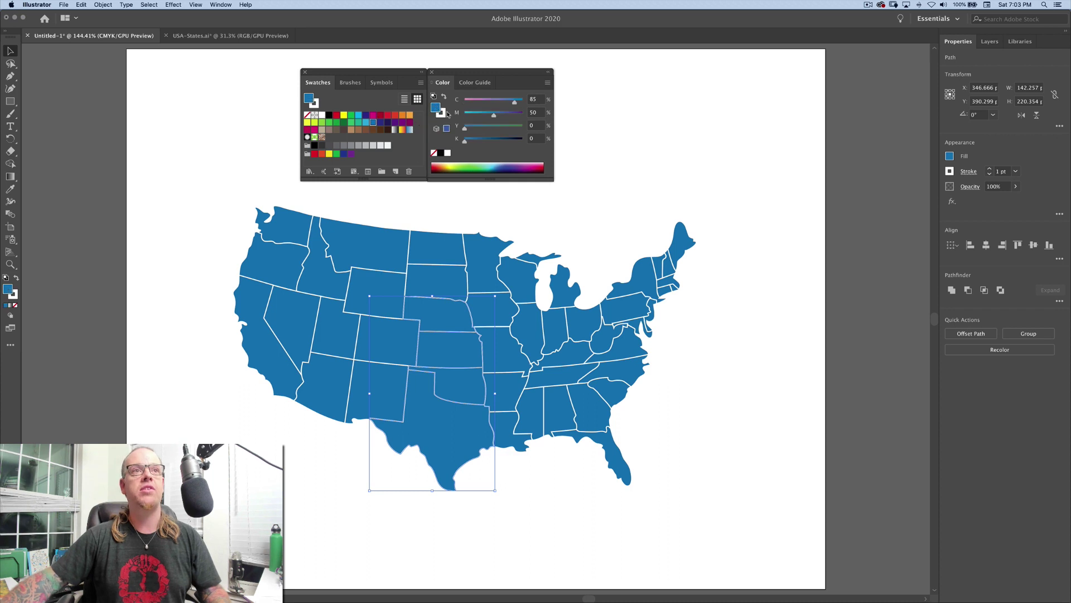
pyautogui.click(547, 82)
pyautogui.click(598, 148)
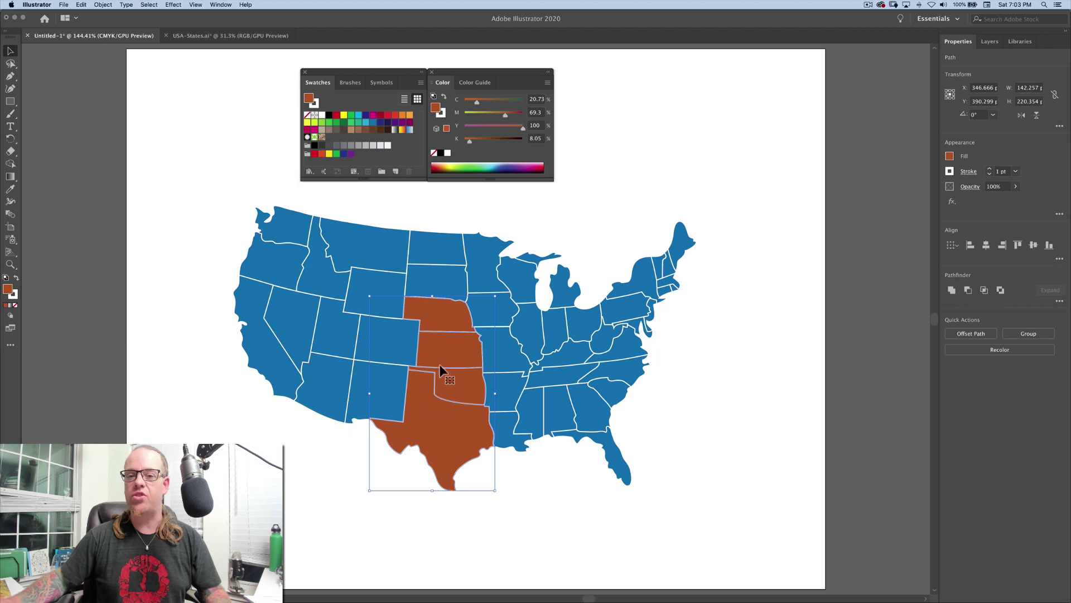
# Zoom in and give New Mexico and Colorado the inverted blue, a lighter orange, then deselect.
pyautogui.press('z')
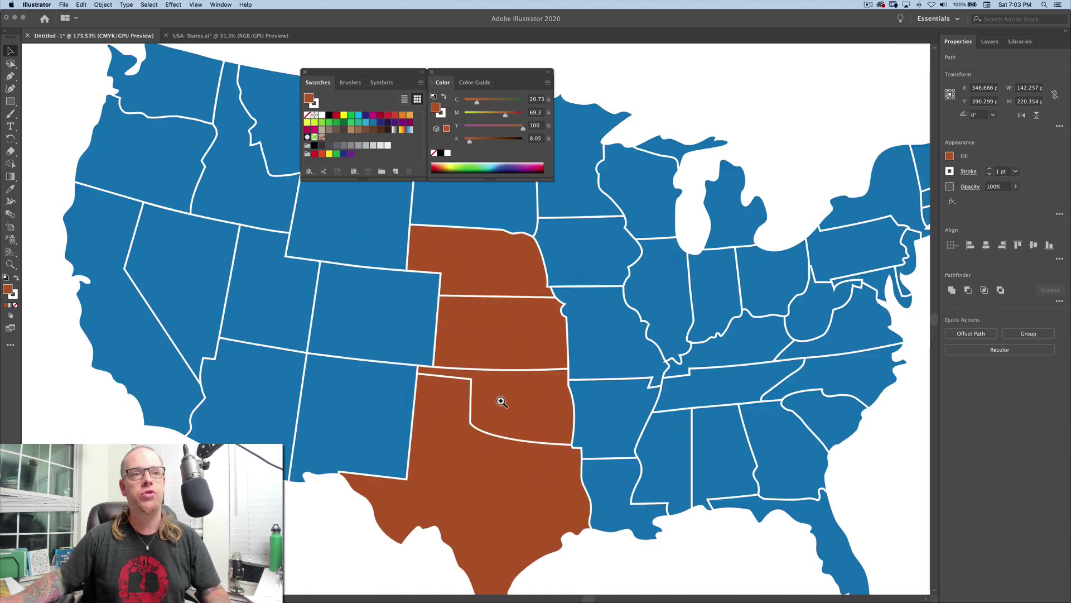
pyautogui.moveTo(401, 366); pyautogui.dragTo(535, 419)
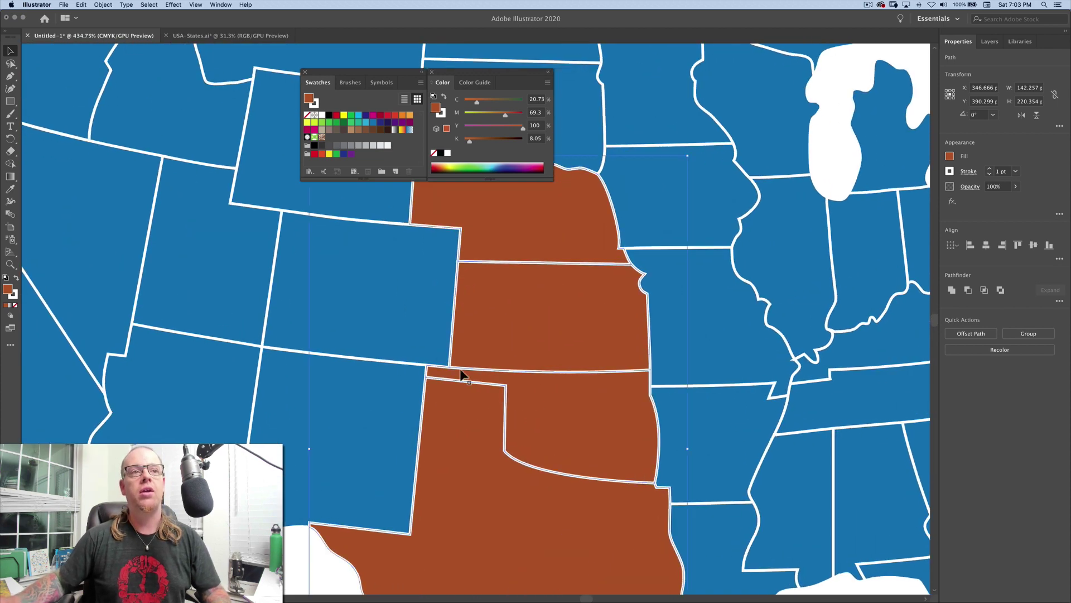
pyautogui.press('v')
pyautogui.click(289, 419)
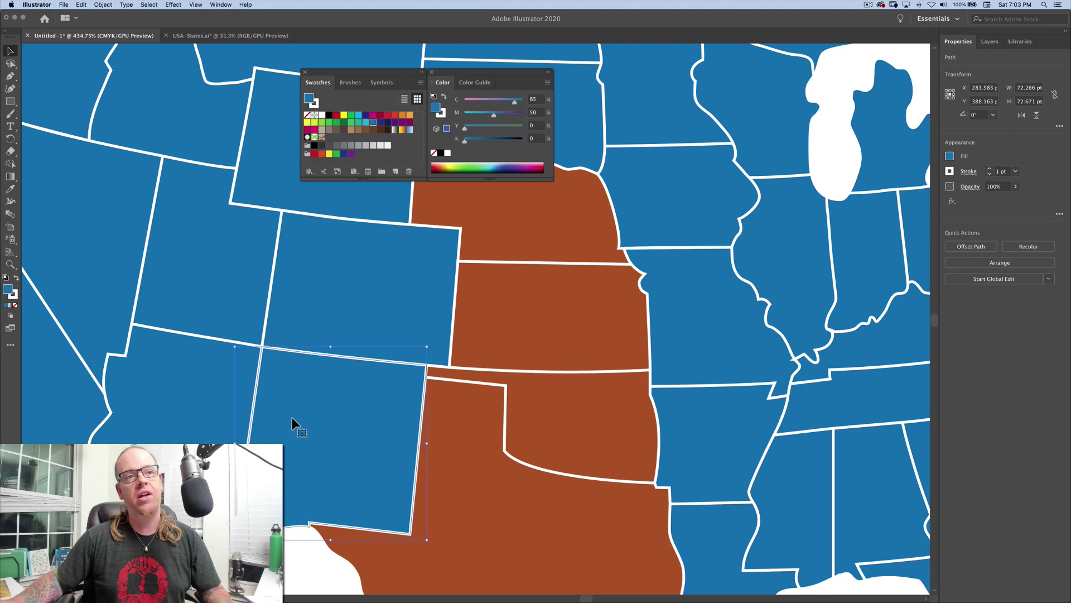
pyautogui.keyDown('shift'); pyautogui.click(377, 299); pyautogui.keyUp('shift')
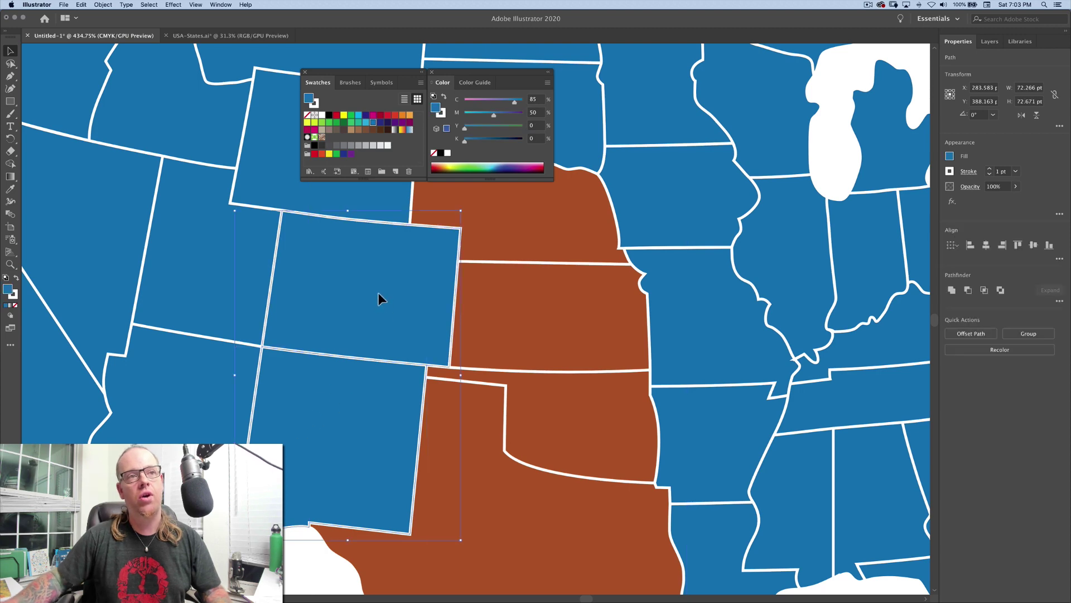
pyautogui.click(547, 83)
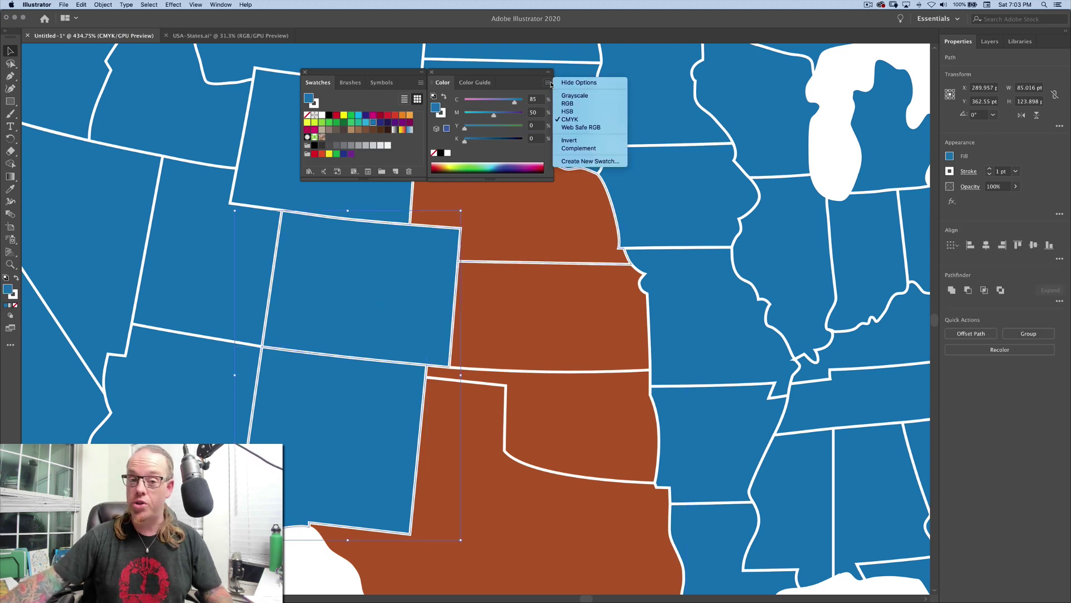
pyautogui.click(578, 140)
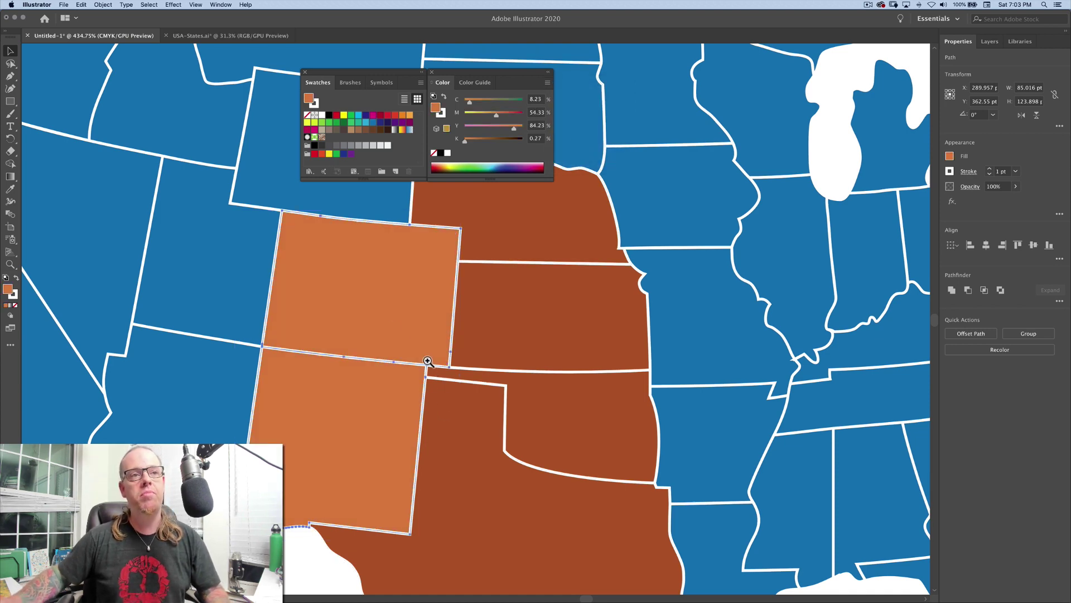
pyautogui.moveTo(426, 363); pyautogui.dragTo(540, 433)
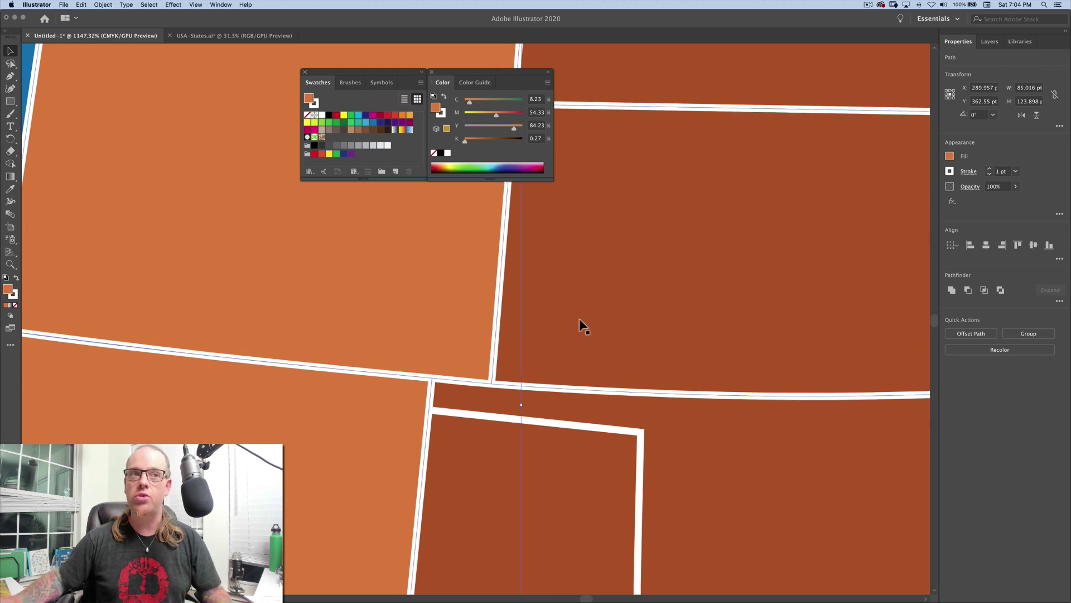
pyautogui.press('super+shift+a')
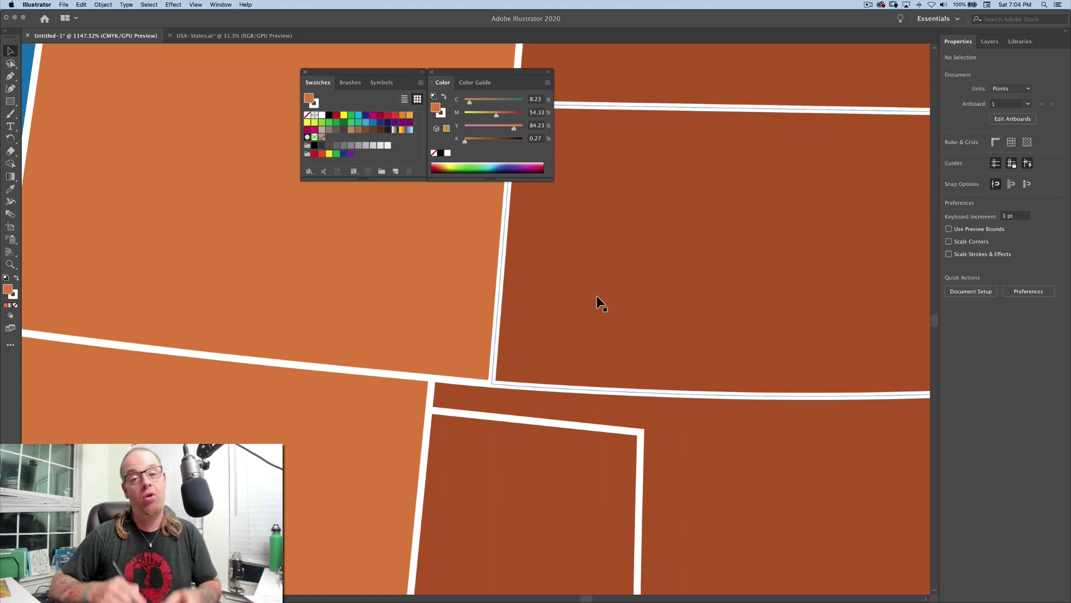
pyautogui.press('super+0')
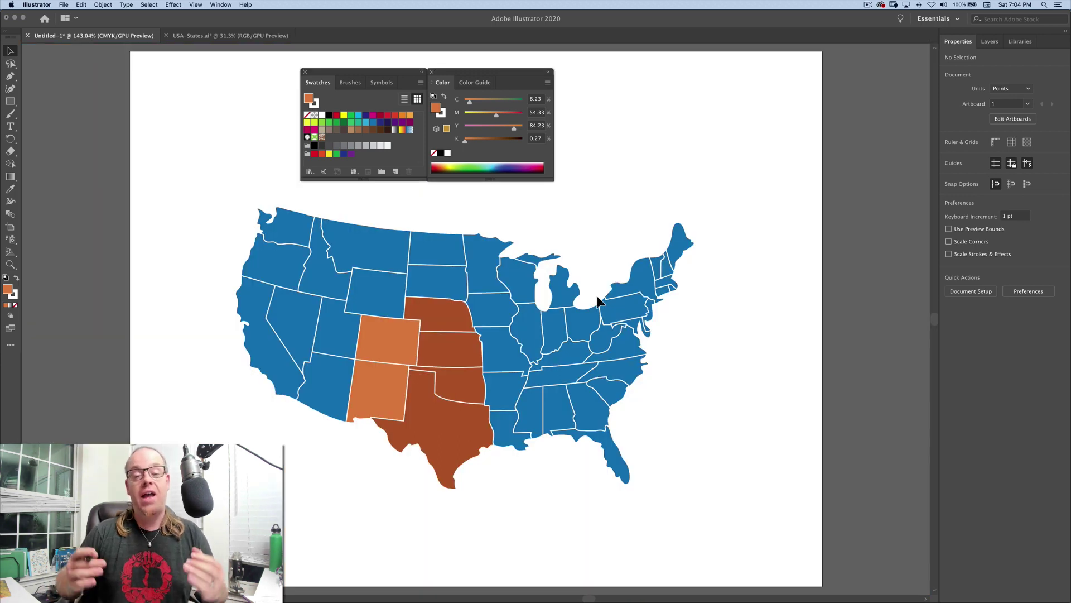